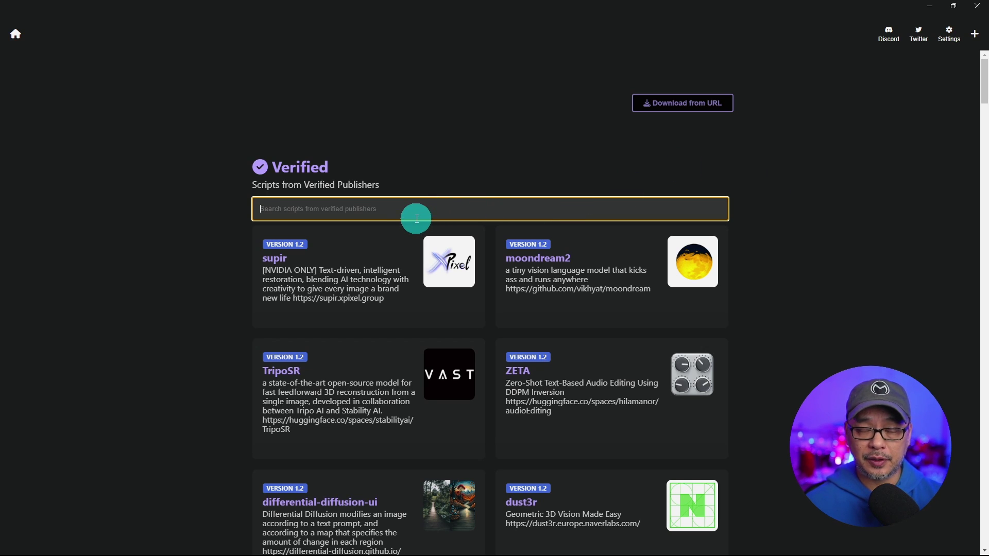
Search for 'face' and download the FaceFusion 2.3.0 script into a folder named facefusion.
text(face)
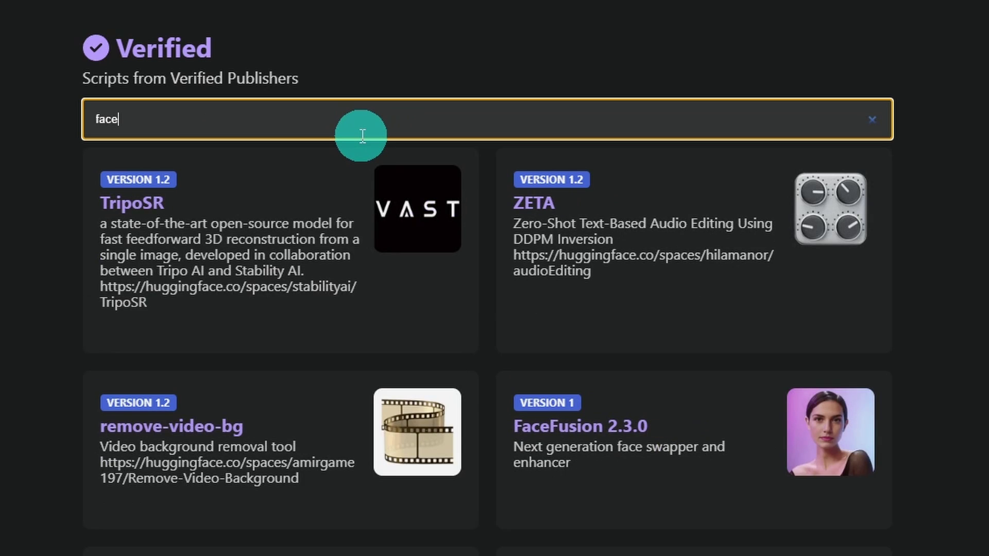
click(664, 443)
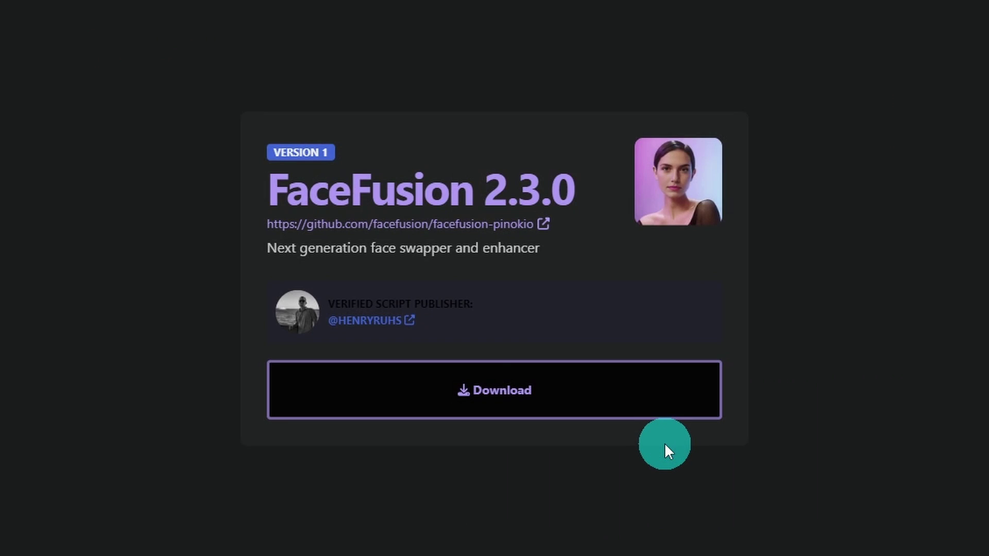
click(480, 390)
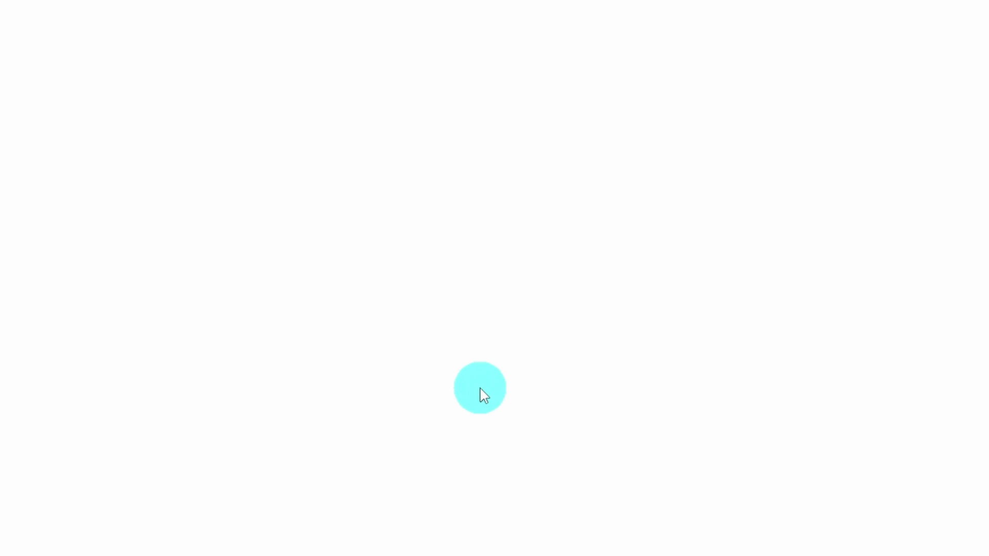
key(BackSpace)
key(BackSpace)
key(BackSpace)
key(BackSpace)
key(BackSpace)
key(BackSpace)
key(BackSpace)
key(BackSpace)
key(BackSpace)
key(BackSpace)
key(BackSpace)
key(BackSpace)
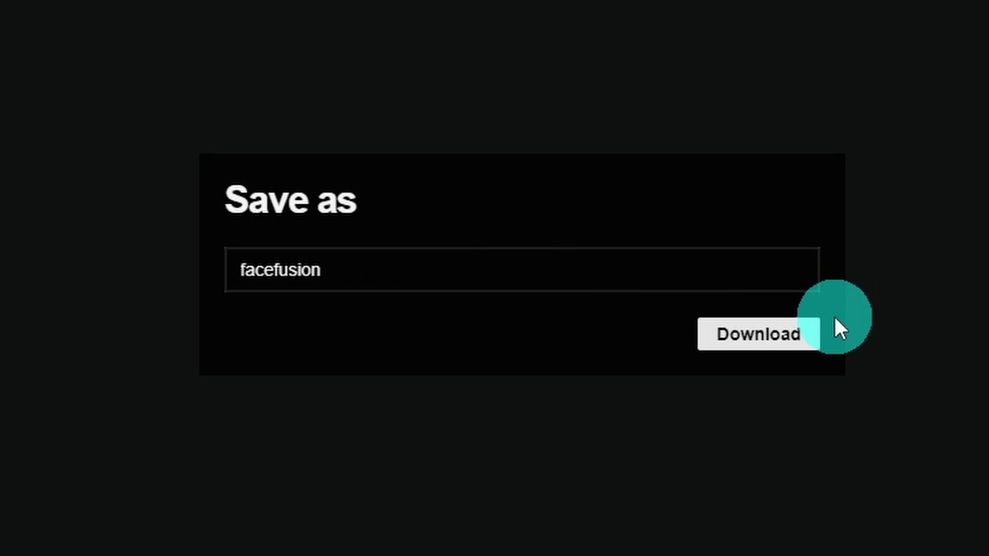
click(762, 337)
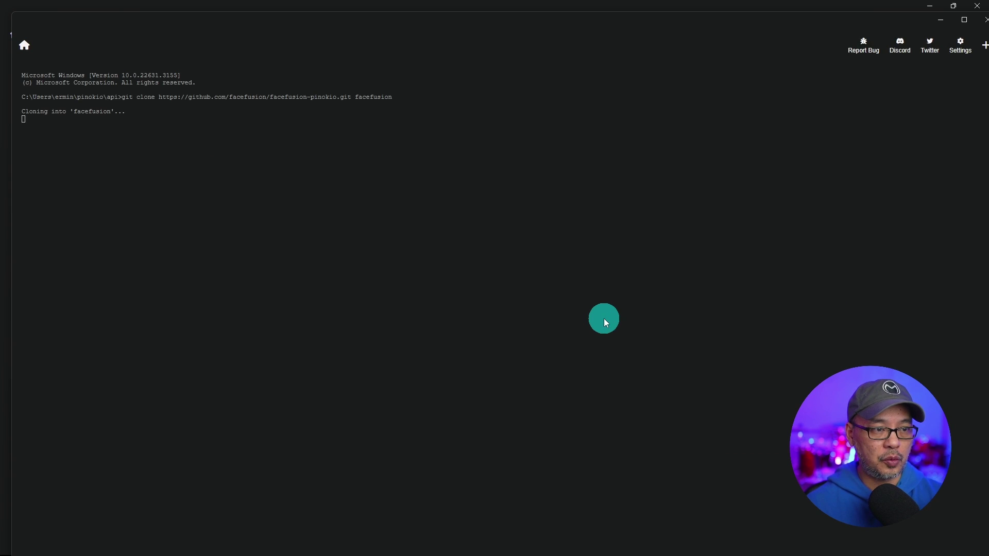
click(965, 23)
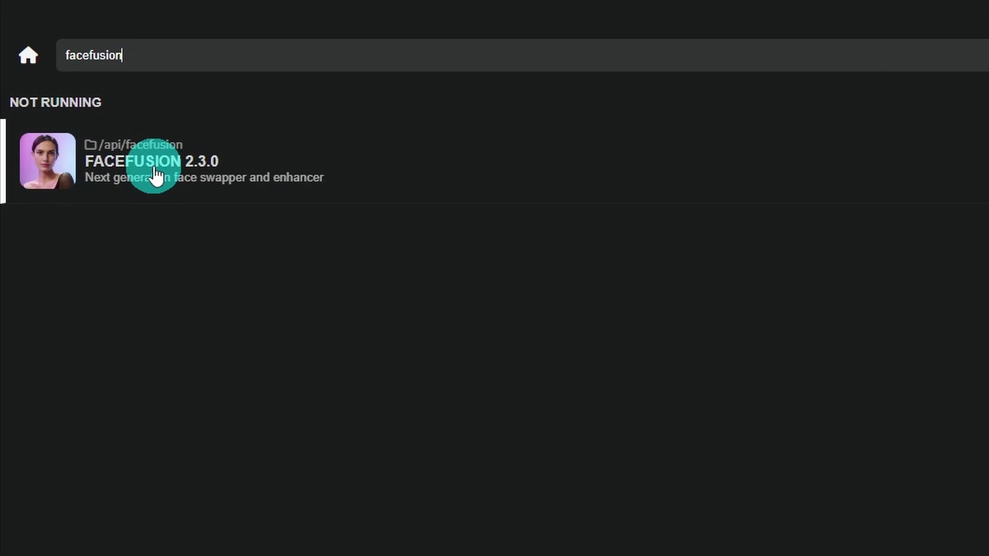
Install FaceFusion 2.3.0, then launch it in default mode at 127.0.0.1:7860.
click(153, 173)
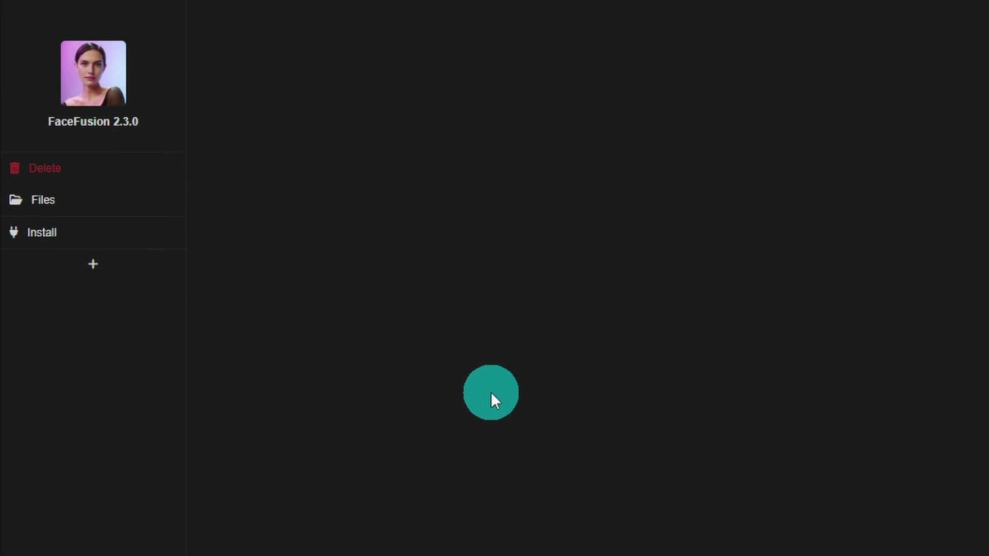
click(29, 238)
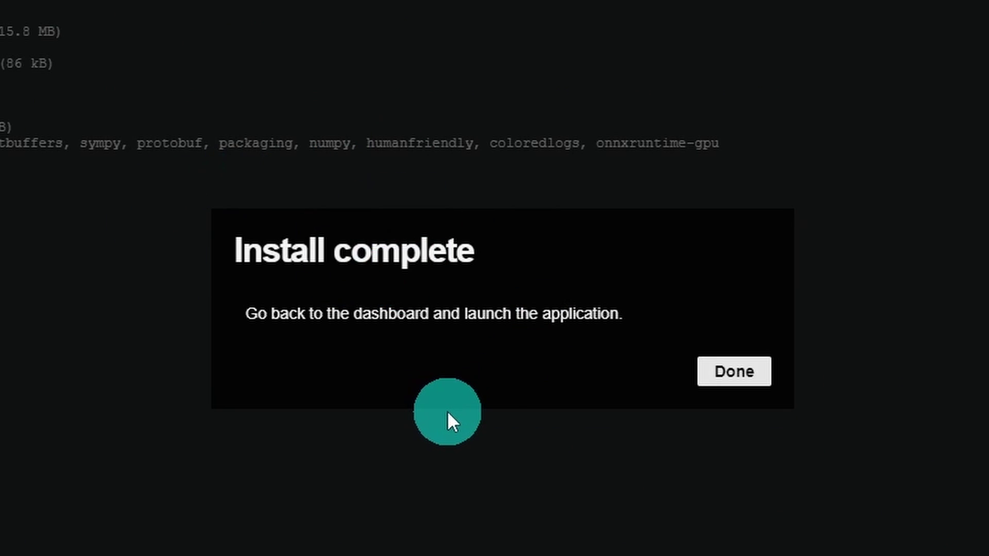
click(737, 378)
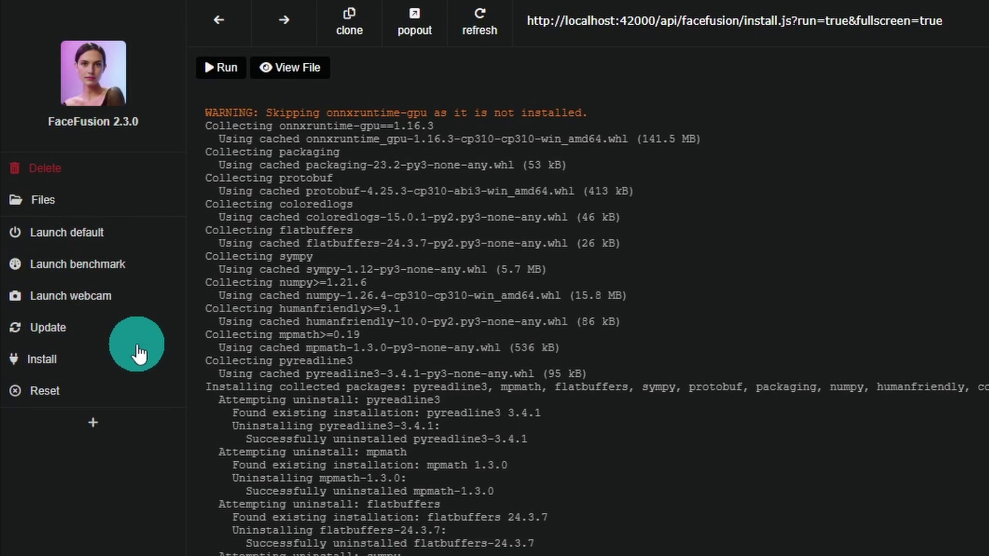
click(90, 233)
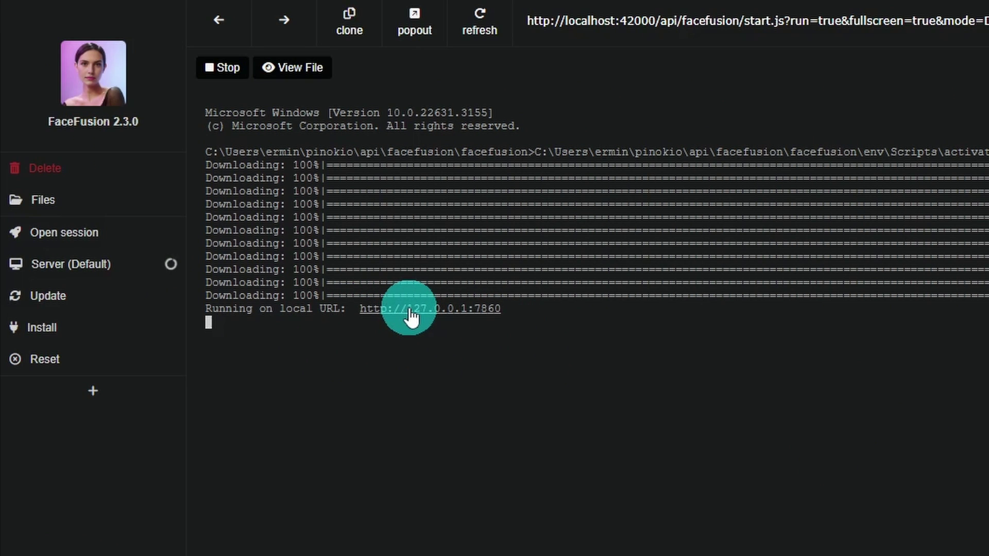
Open the running FaceFusion session and pop its interface out into a browser window.
click(67, 236)
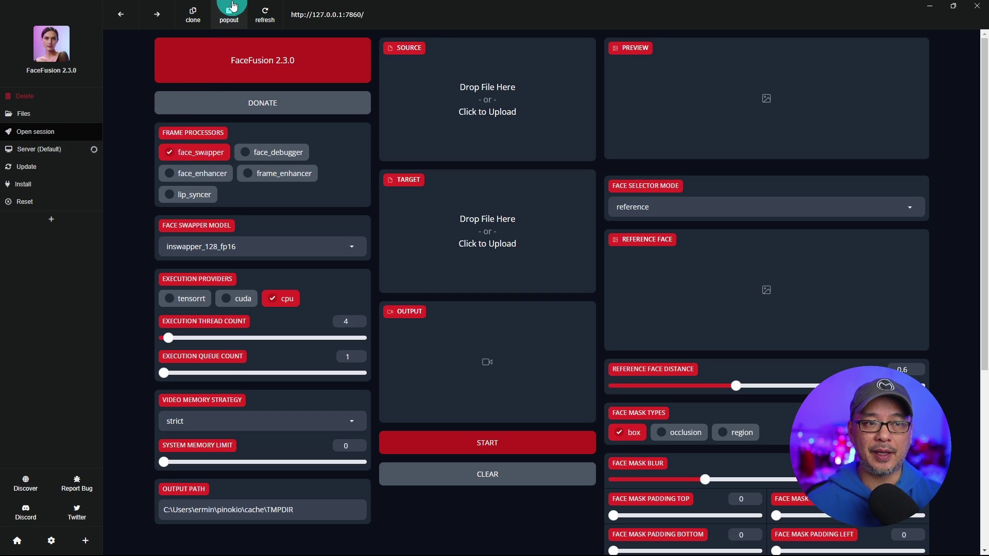
click(229, 19)
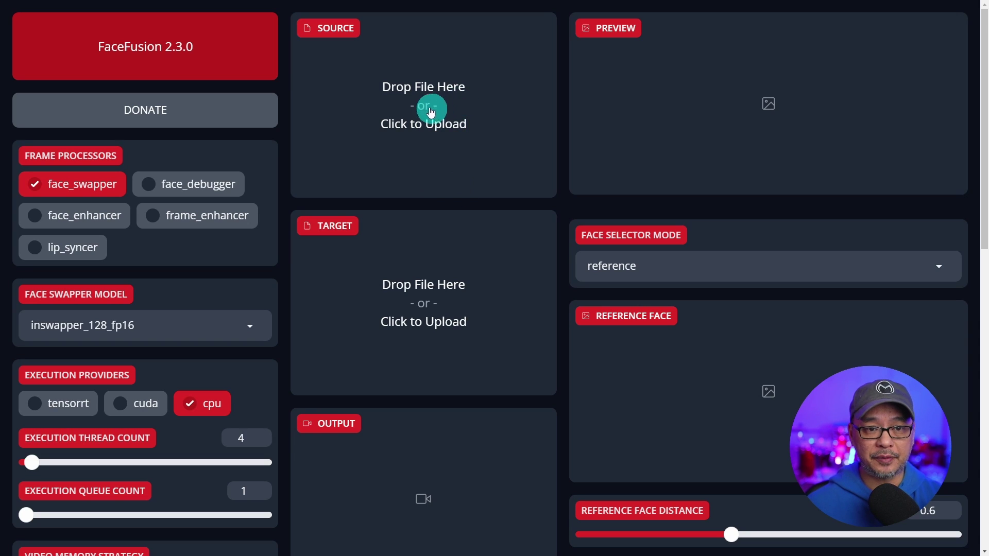
click(455, 118)
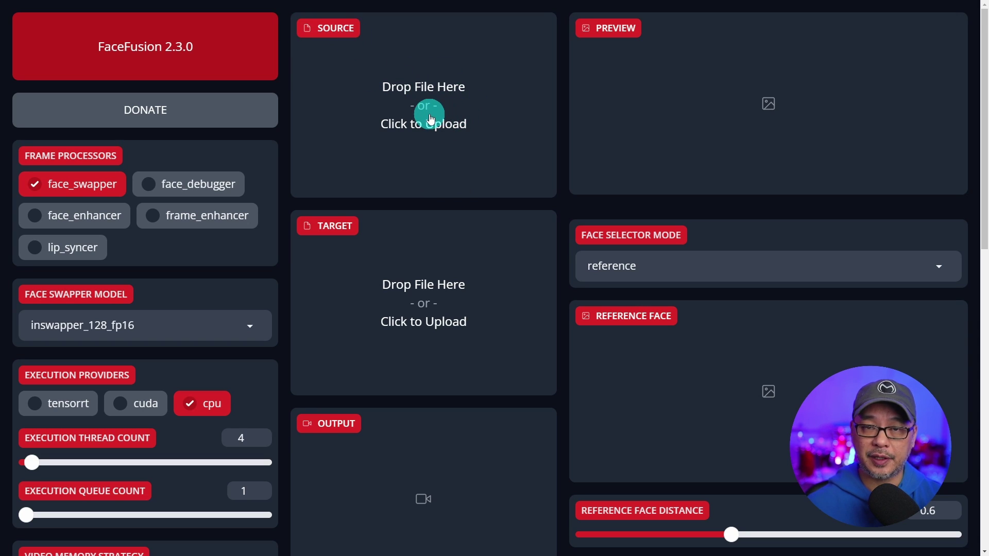
Load the portrait jpg as the source face and the Superman png as the target.
click(184, 139)
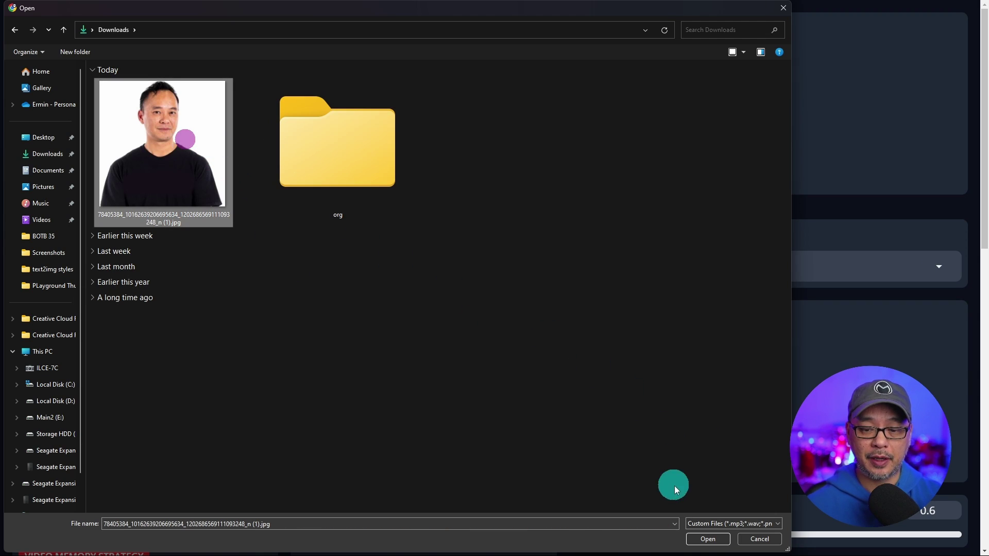
click(708, 539)
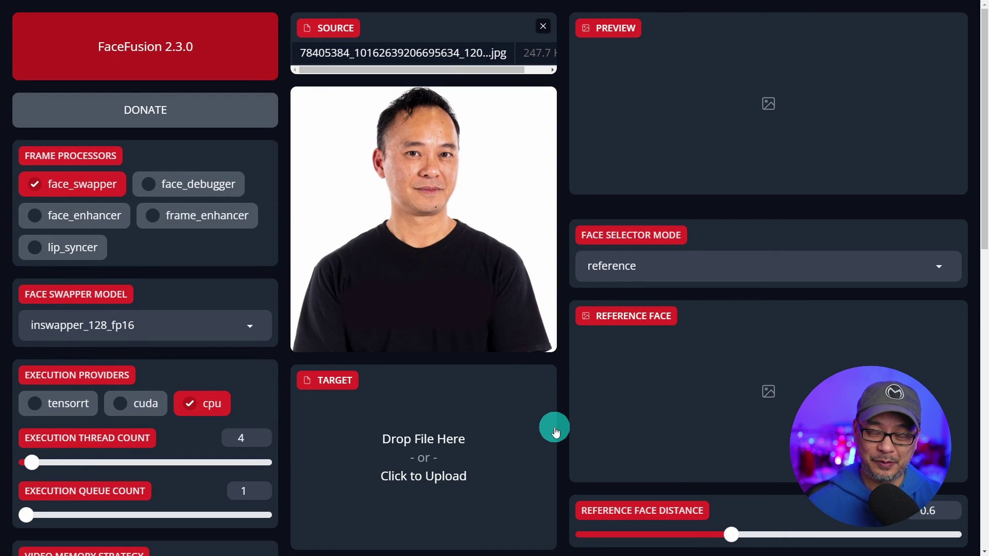
scroll(476, 378, down, 4)
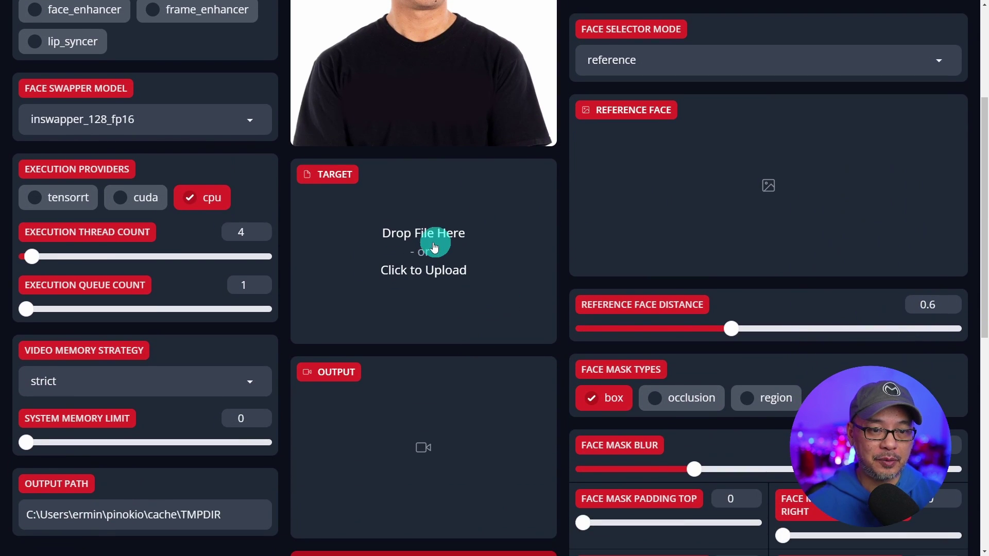
click(433, 251)
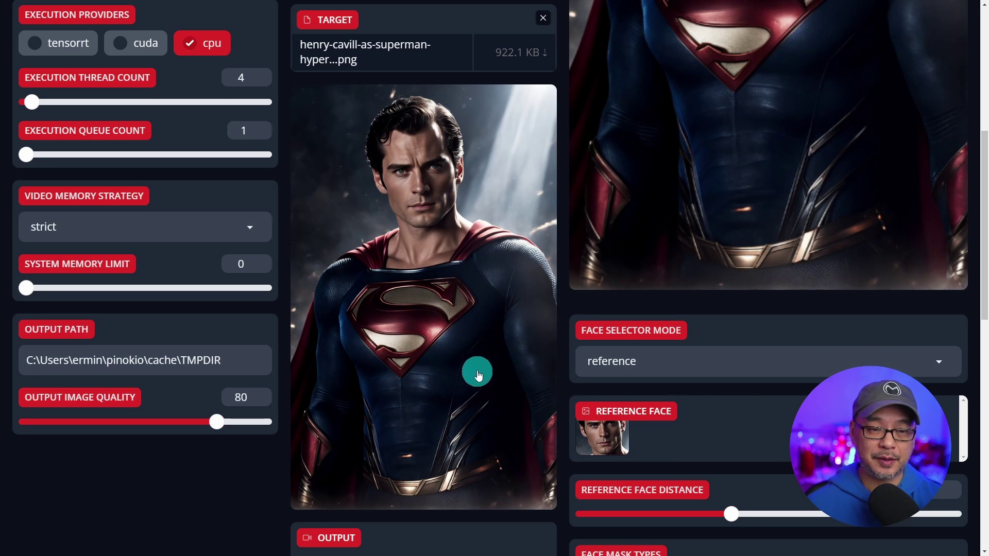
scroll(503, 287, up, 7)
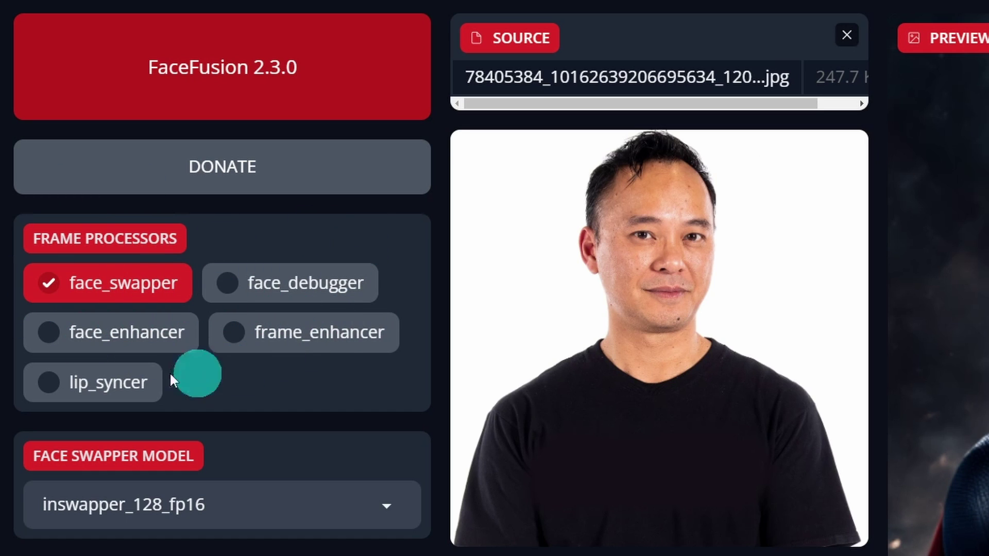
Enable face_enhancer (gfpgan_1.4, blend 80) alongside face_swapper under Frame Processors.
click(74, 337)
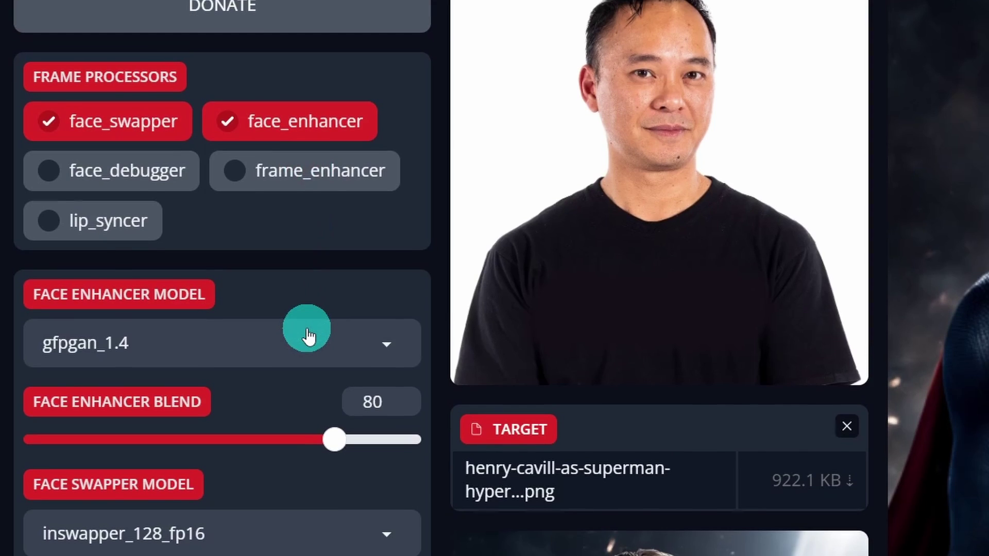
scroll(308, 332, down, 2)
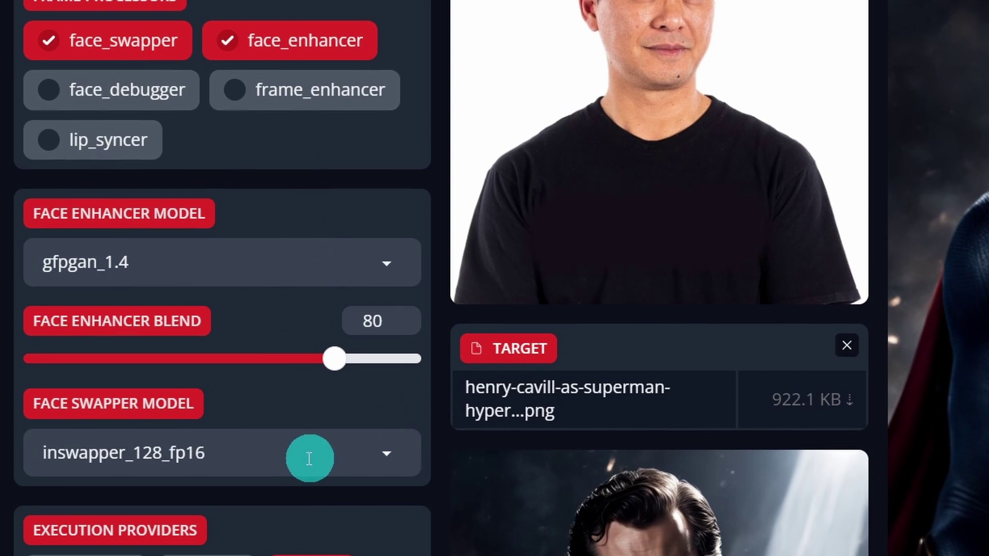
click(289, 453)
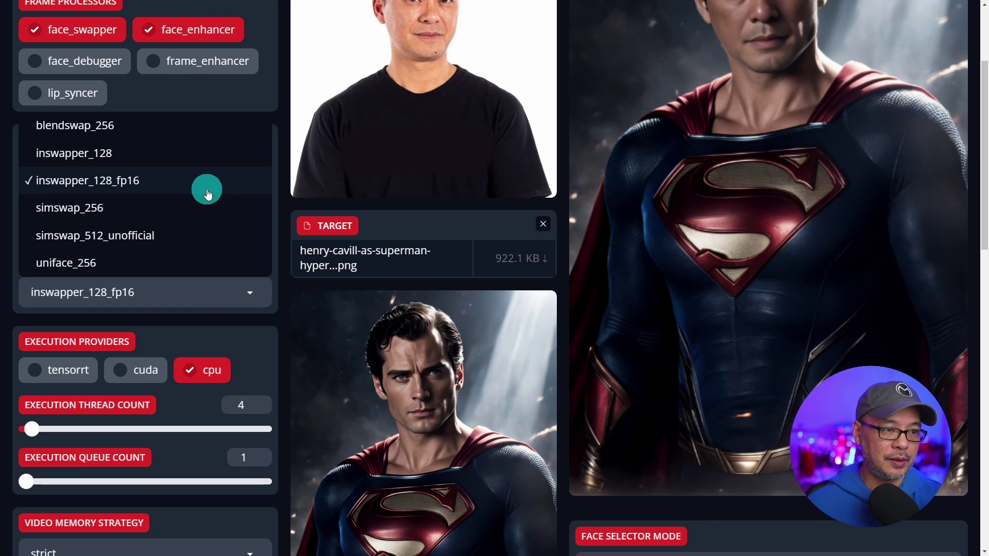
Try simswap_512_unofficial, revert to inswapper_128_fp16, and enable the cuda execution provider.
click(123, 239)
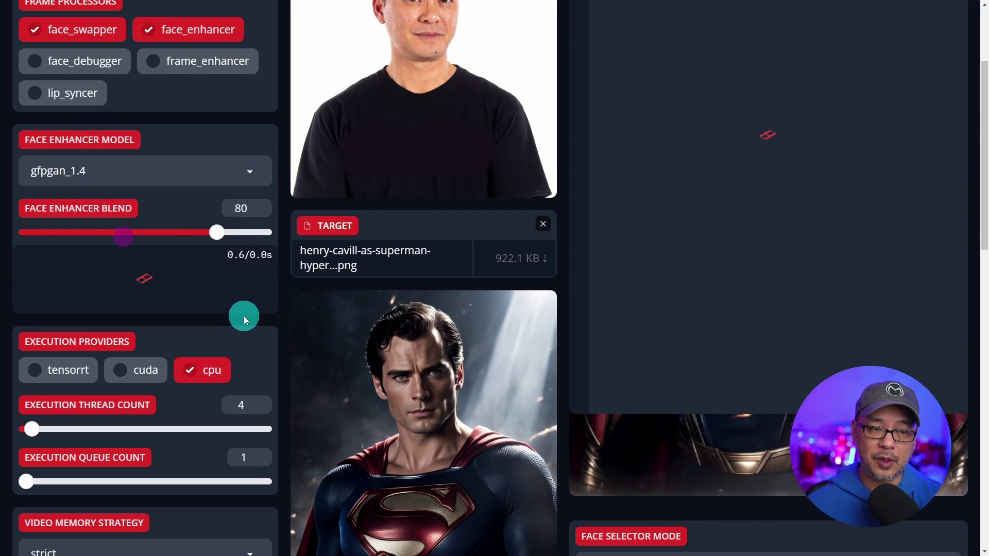
scroll(224, 354, up, 3)
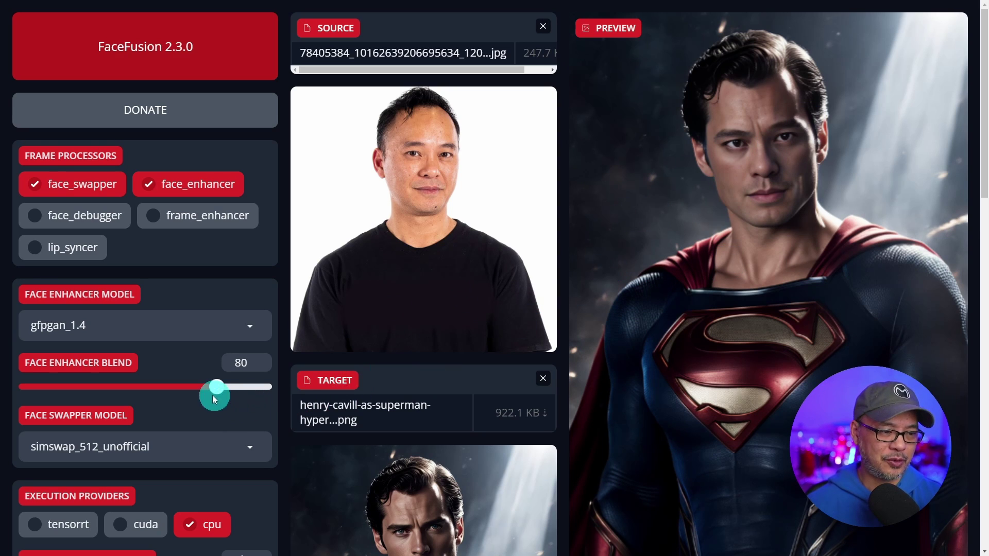
scroll(187, 391, down, 1)
click(186, 395)
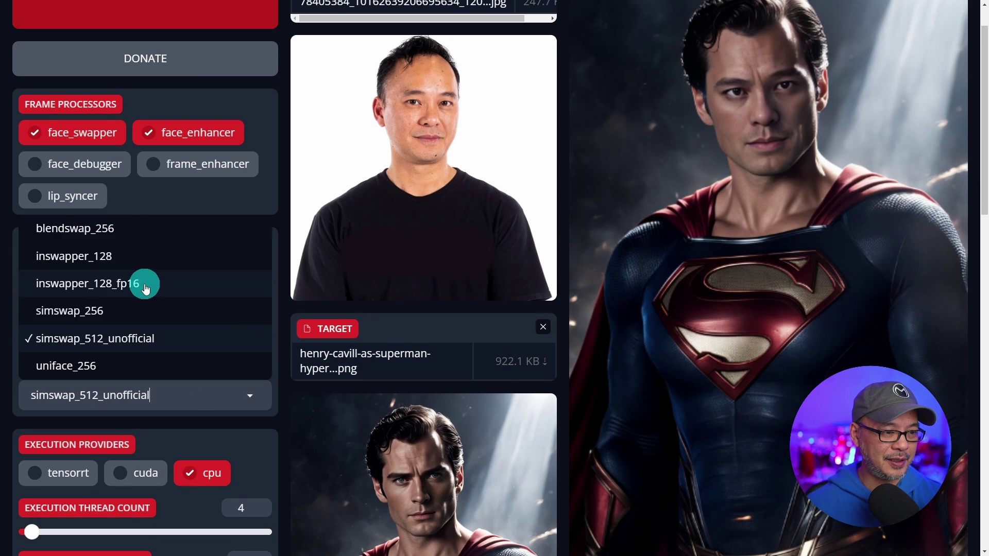
click(145, 289)
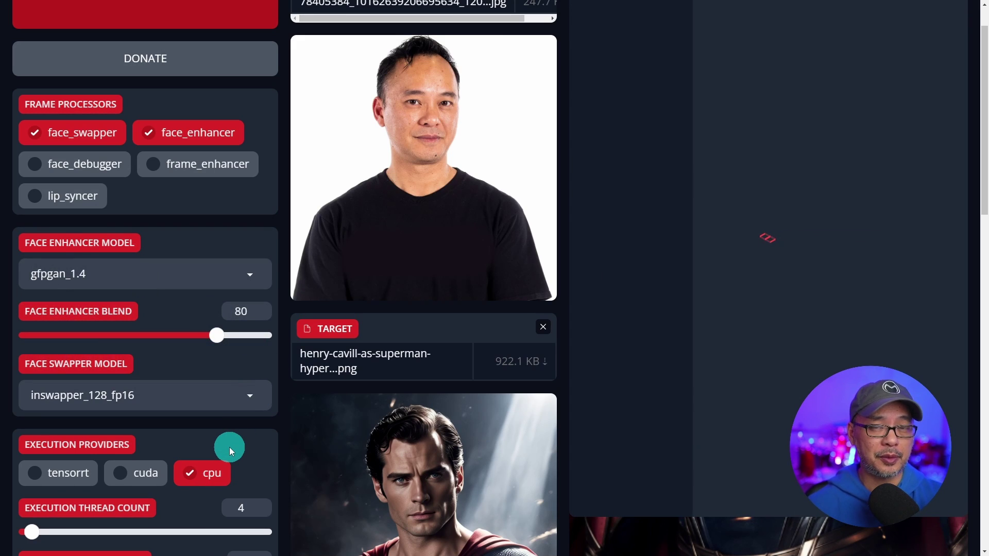
scroll(146, 275, down, 5)
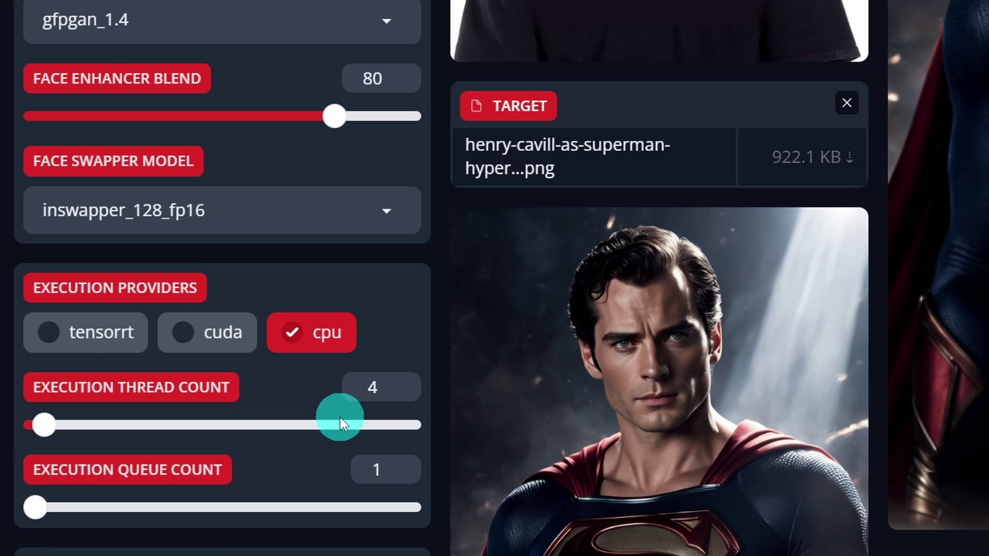
click(180, 333)
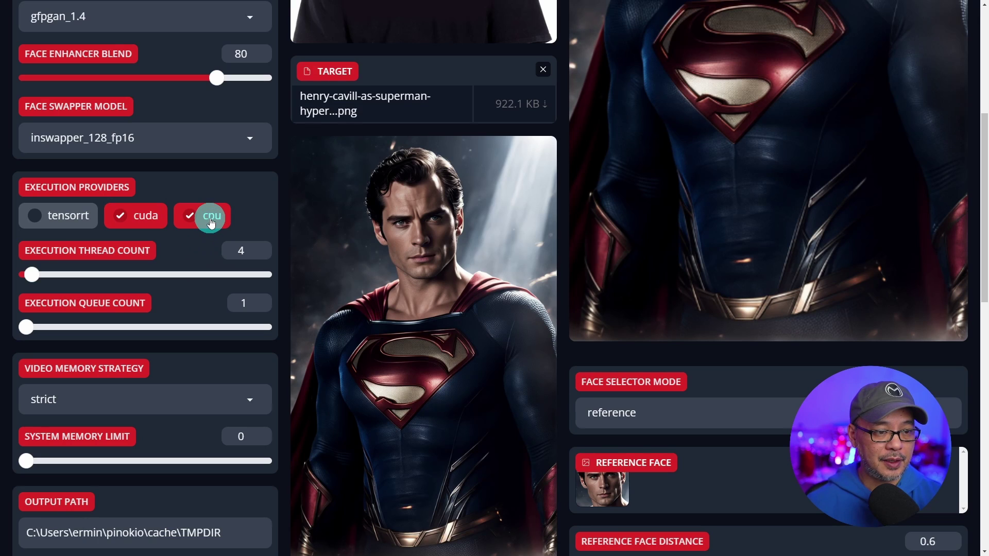
Disable the cpu provider so only cuda remains, and raise output image quality from 80 to 100.
click(319, 333)
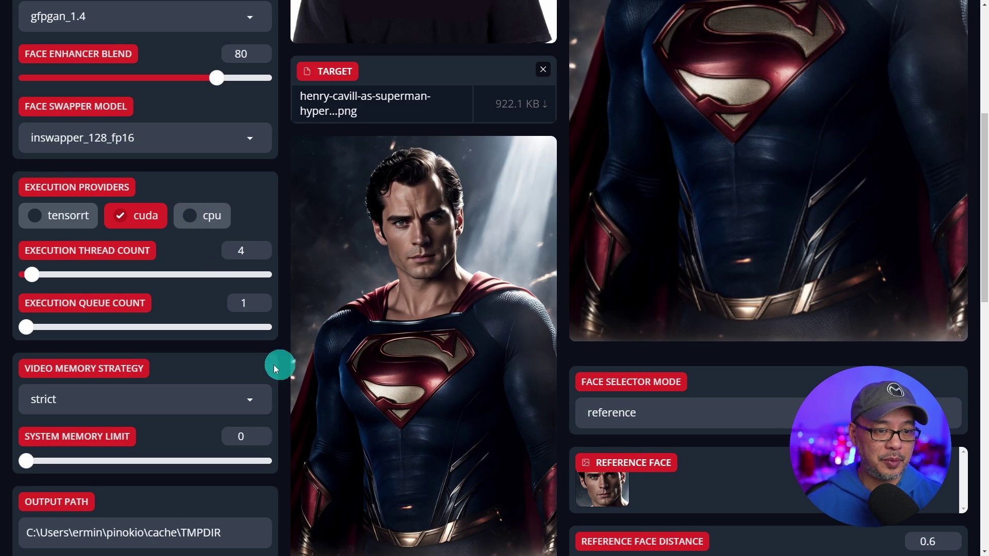
scroll(258, 366, up, 6)
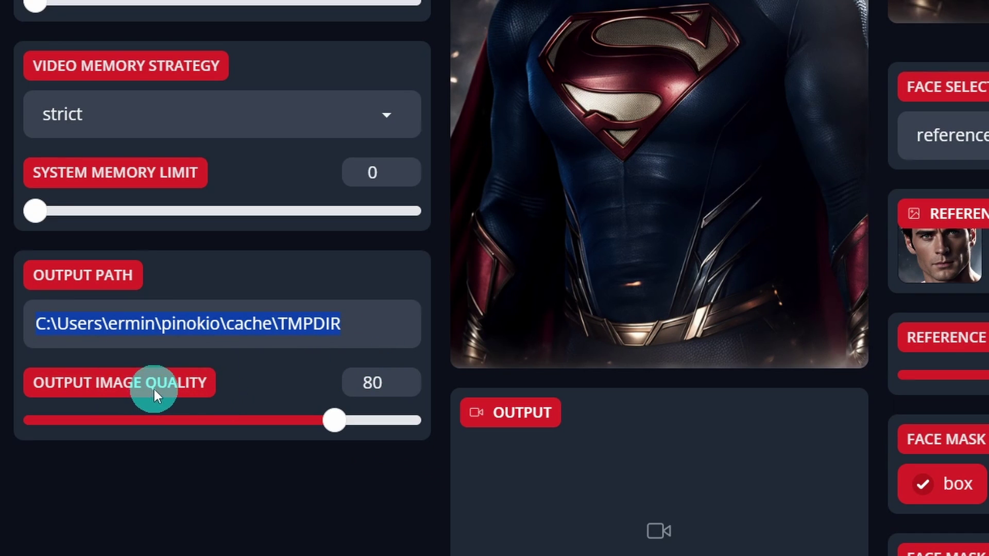
drag(361, 421, 463, 419)
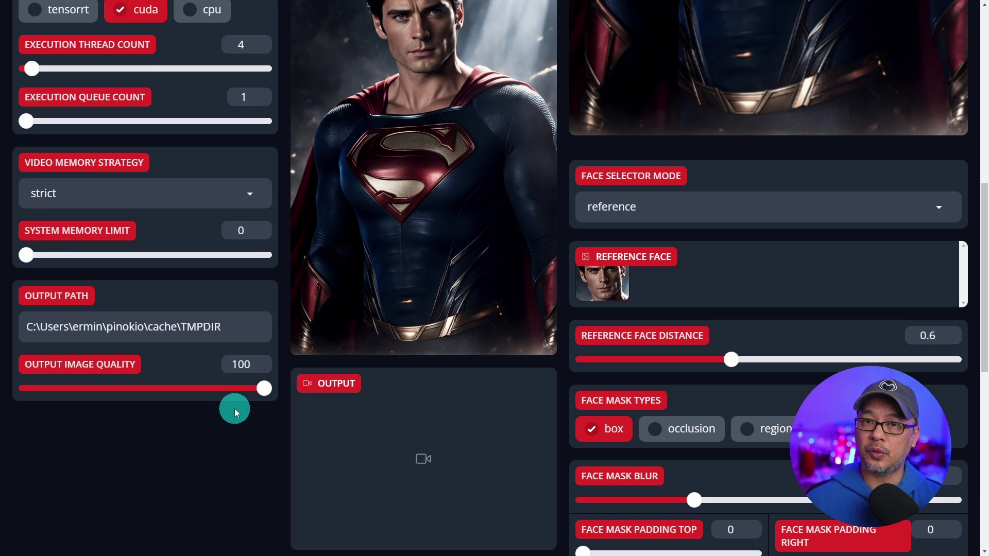
scroll(777, 371, up, 1)
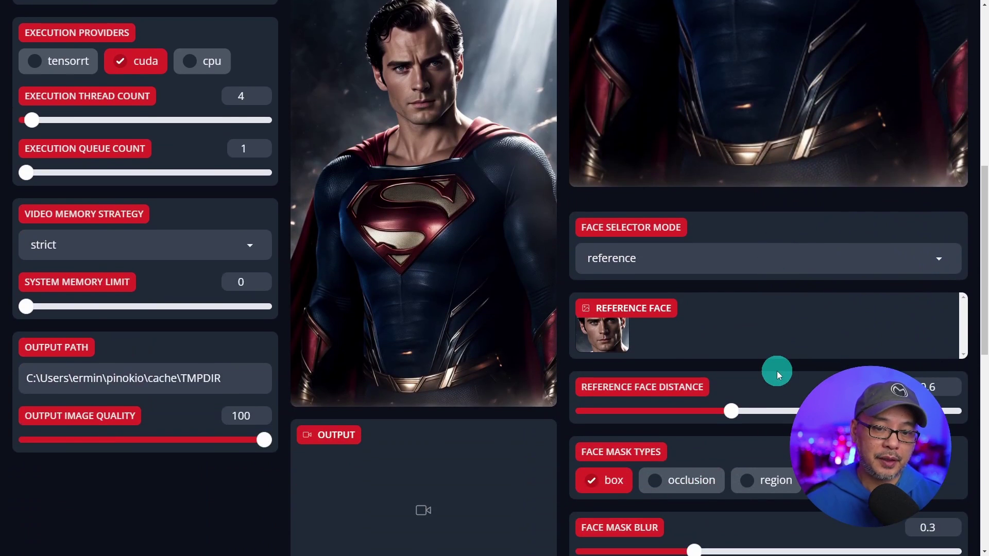
scroll(721, 309, down, 1)
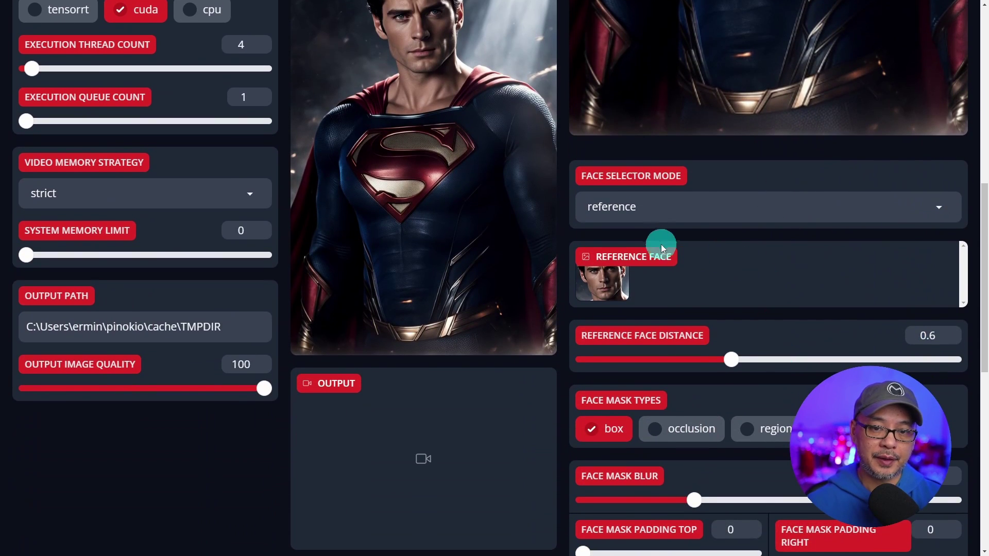
click(683, 207)
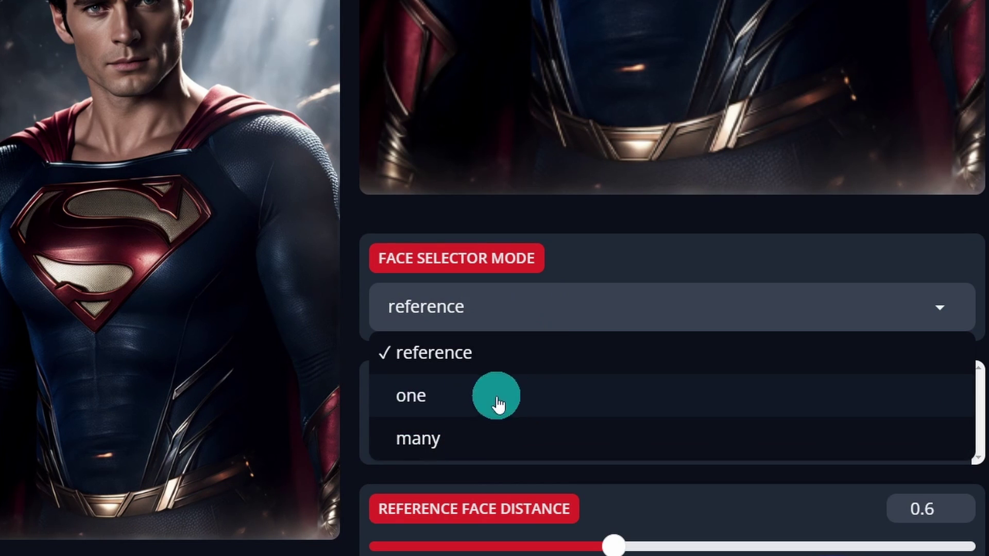
click(475, 446)
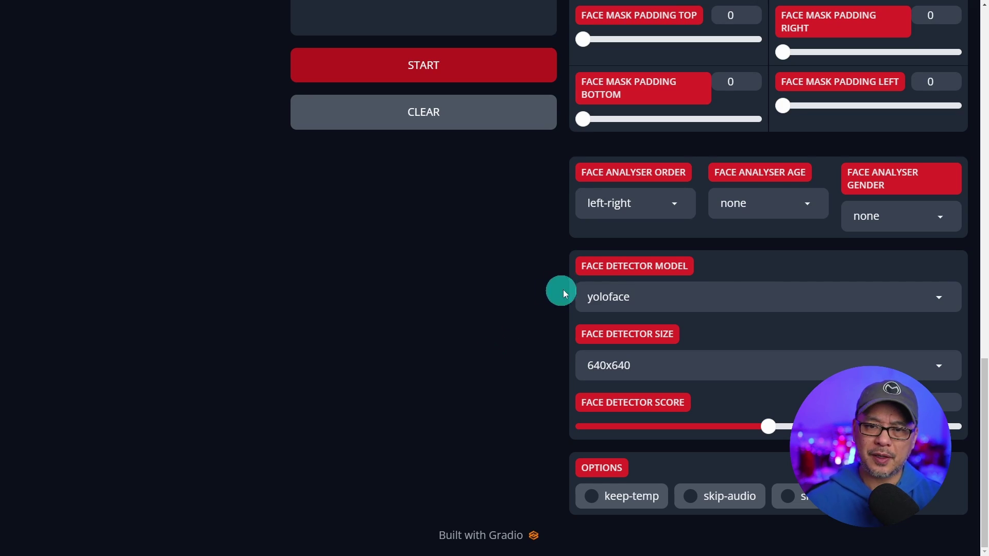
scroll(743, 318, up, 2)
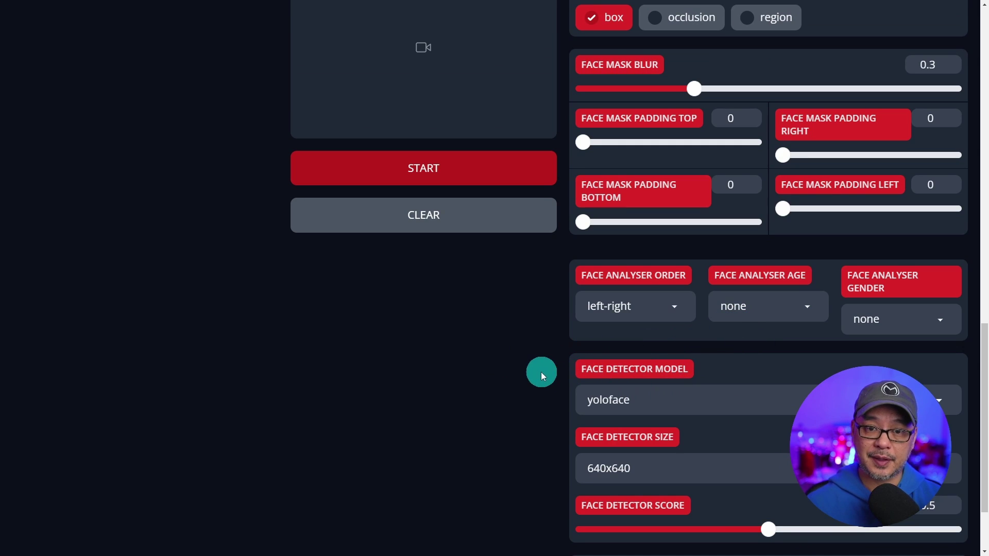
scroll(540, 371, up, 3)
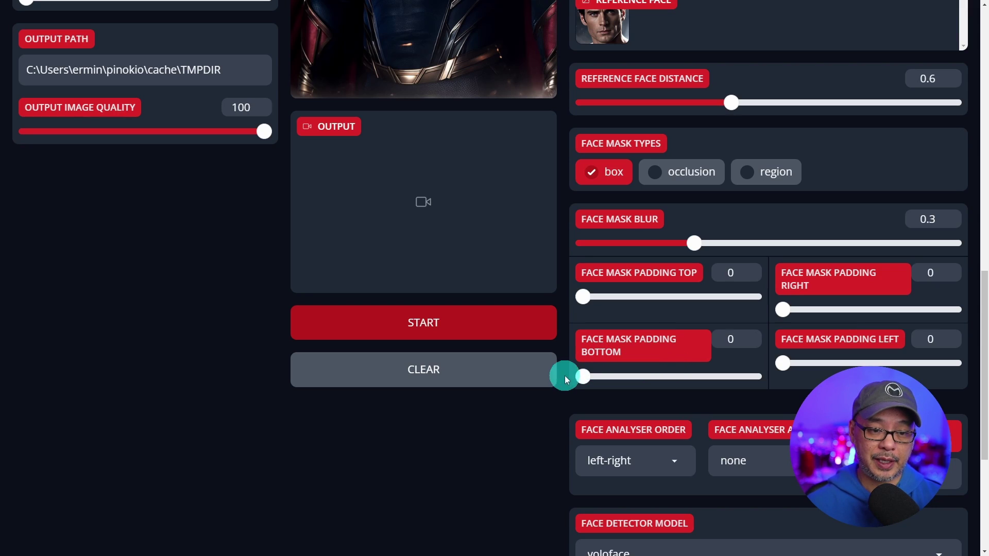
Run the swap to put the portrait's face on Superman, then check the output image's save options.
click(419, 321)
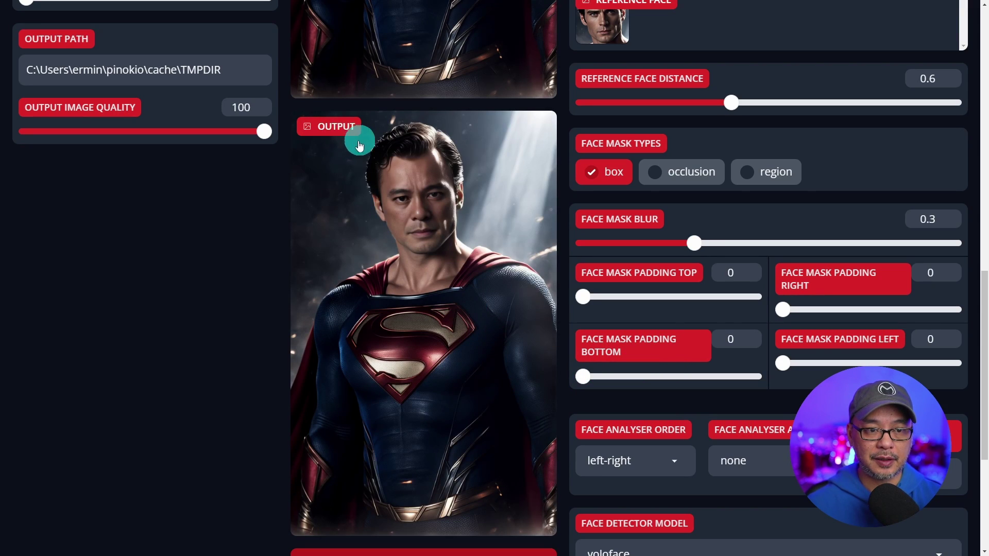
scroll(397, 247, down, 2)
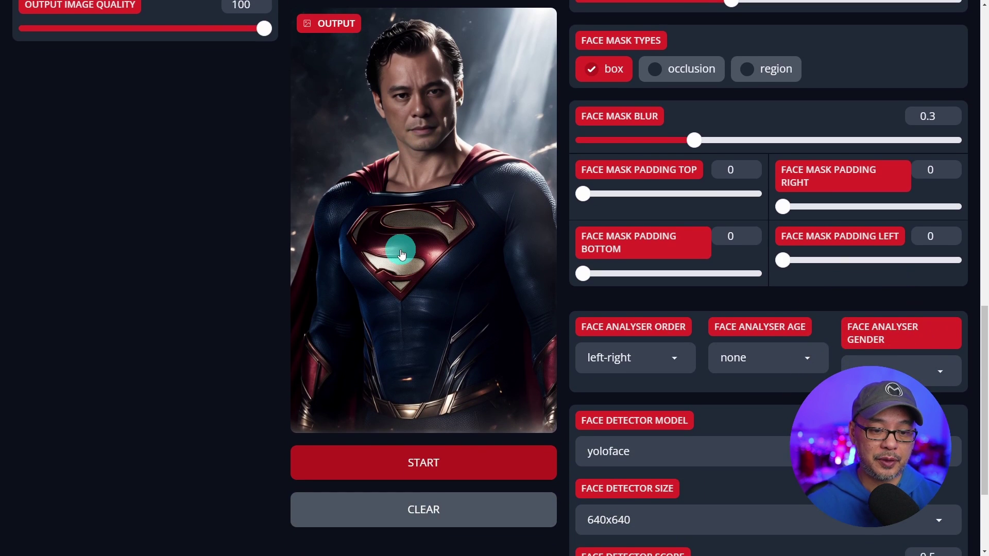
scroll(407, 247, up, 1)
right_click(439, 230)
click(439, 230)
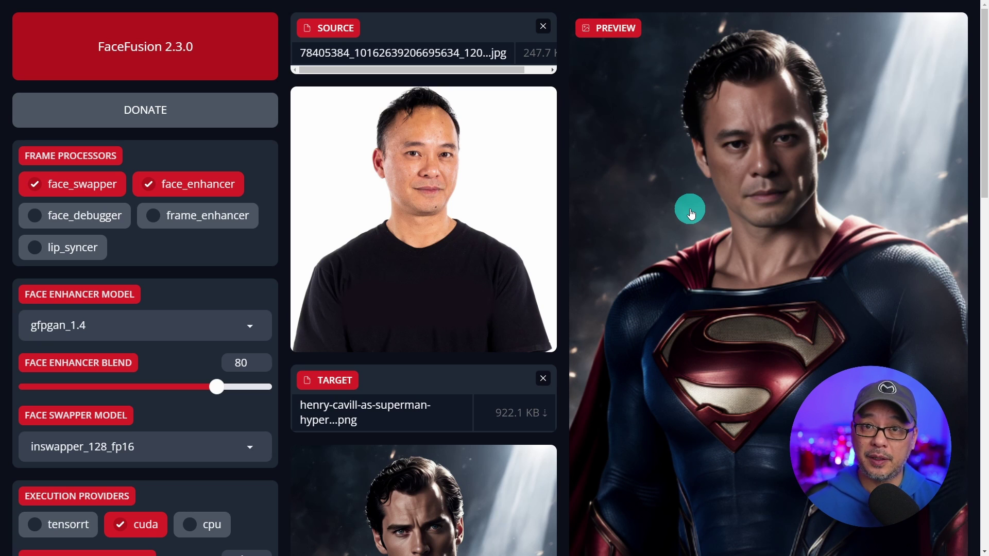
Clear both uploads, drop in the purple-haired woman's portrait as source, and play the target video clip.
click(543, 26)
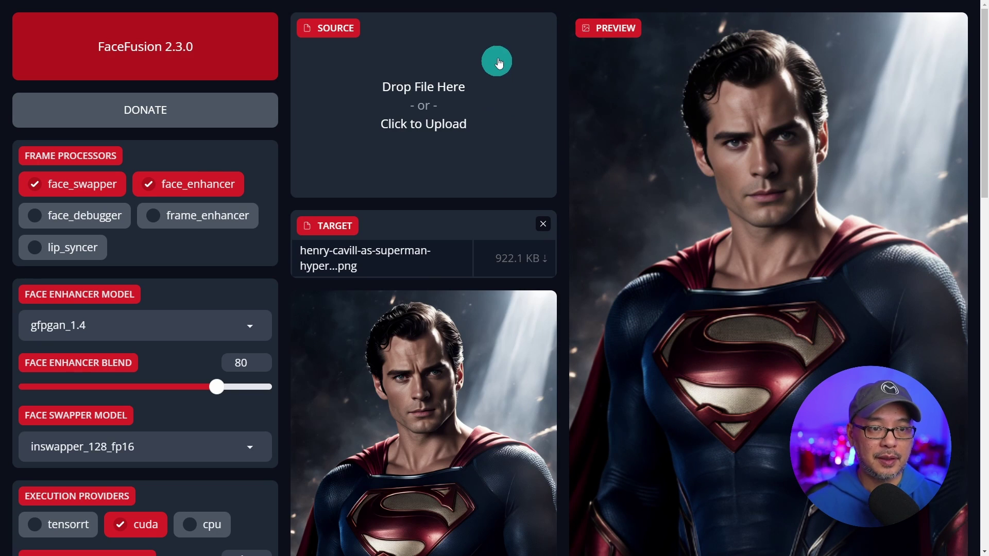
click(543, 227)
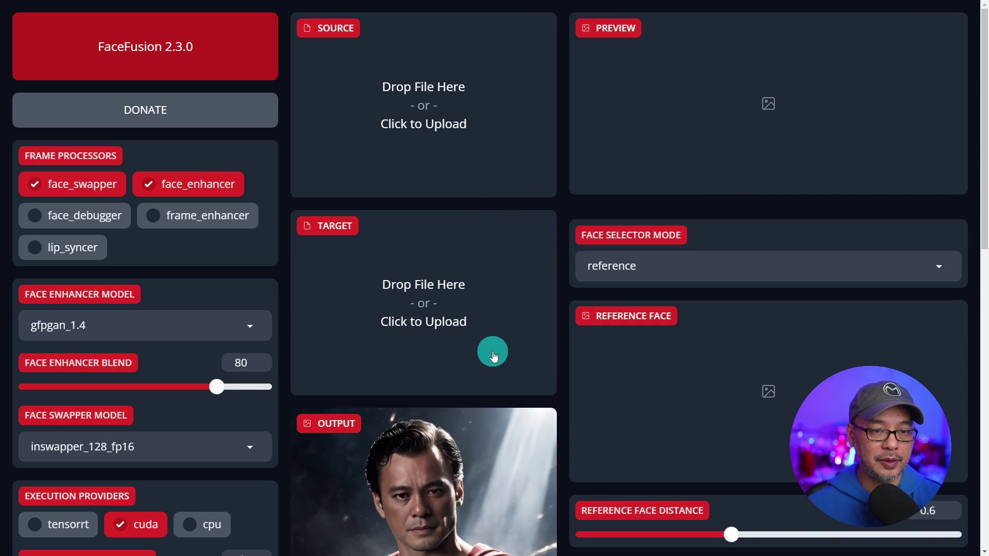
drag(494, 353, 420, 130)
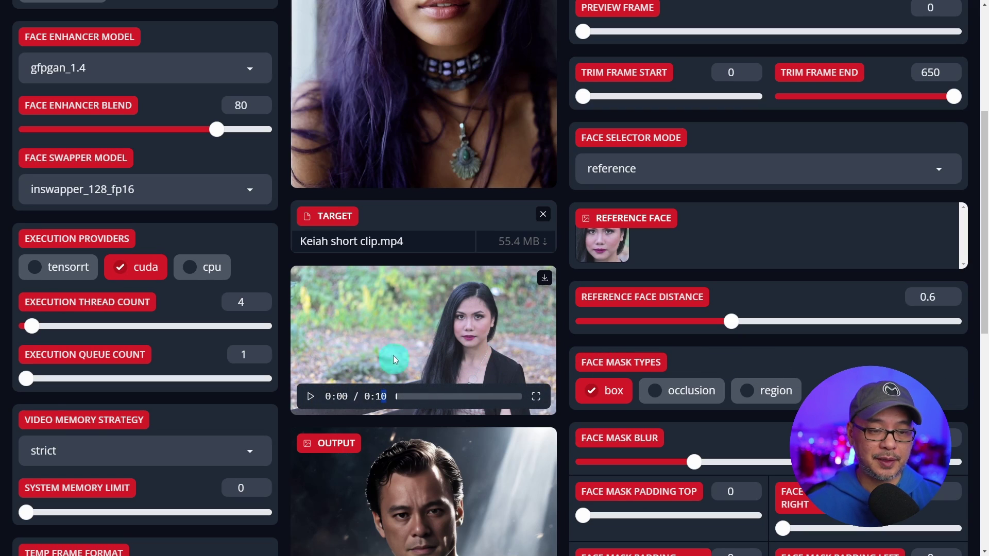
double_click(499, 389)
click(592, 452)
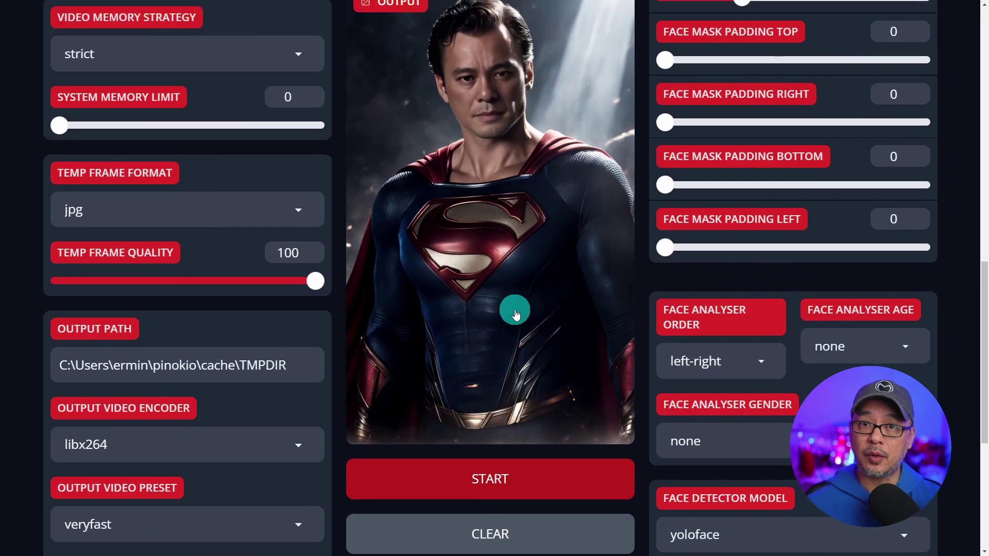
Start the video face swap and move the preview to frame 214.
click(492, 484)
scroll(540, 427, up, 3)
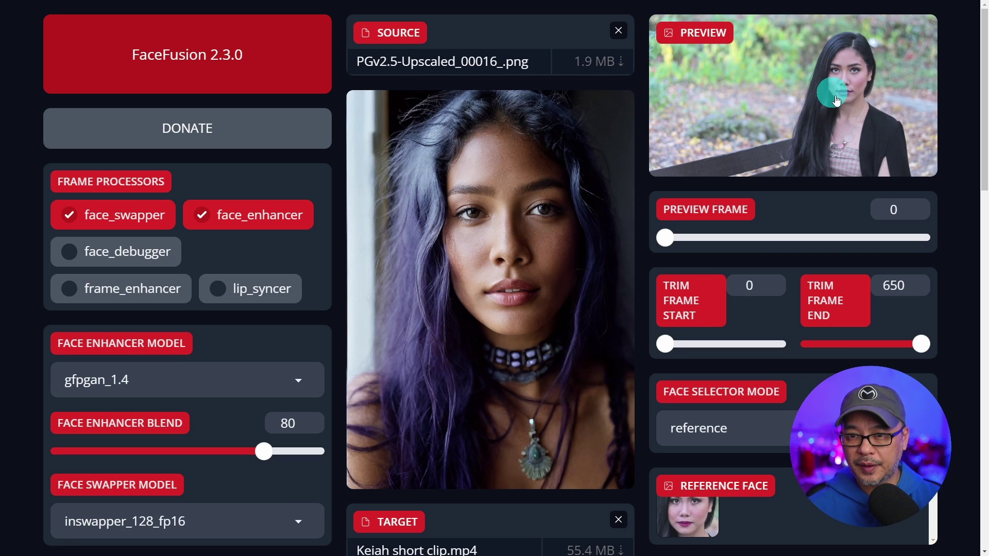
drag(665, 238, 751, 239)
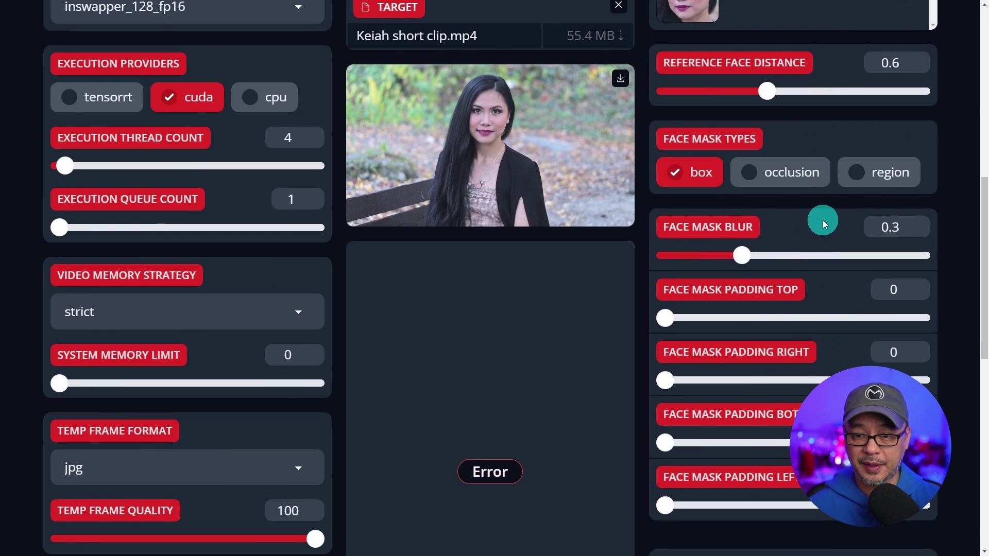
Raise Face Mask Padding Left to about 40, leaving top, right and bottom at 0.
scroll(823, 221, down, 2)
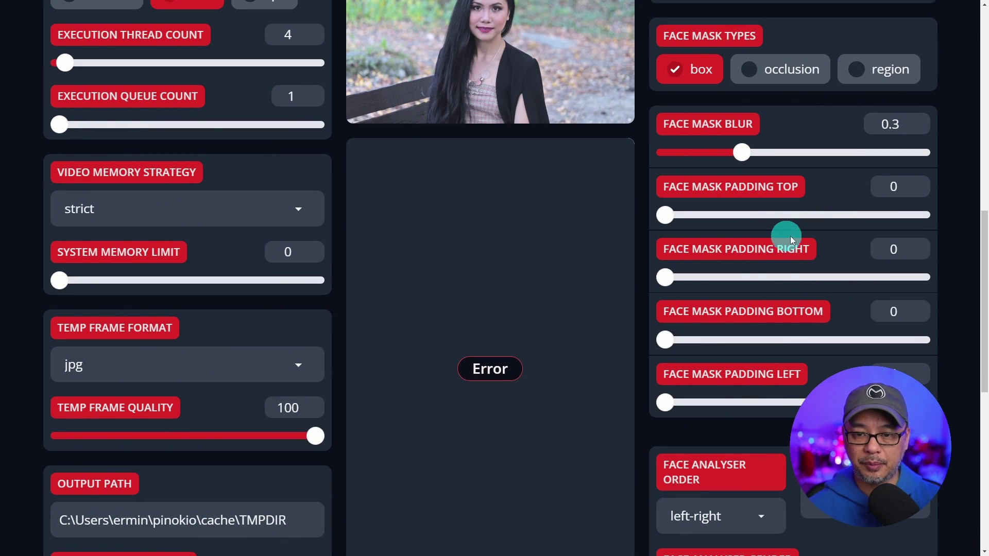
scroll(710, 240, down, 3)
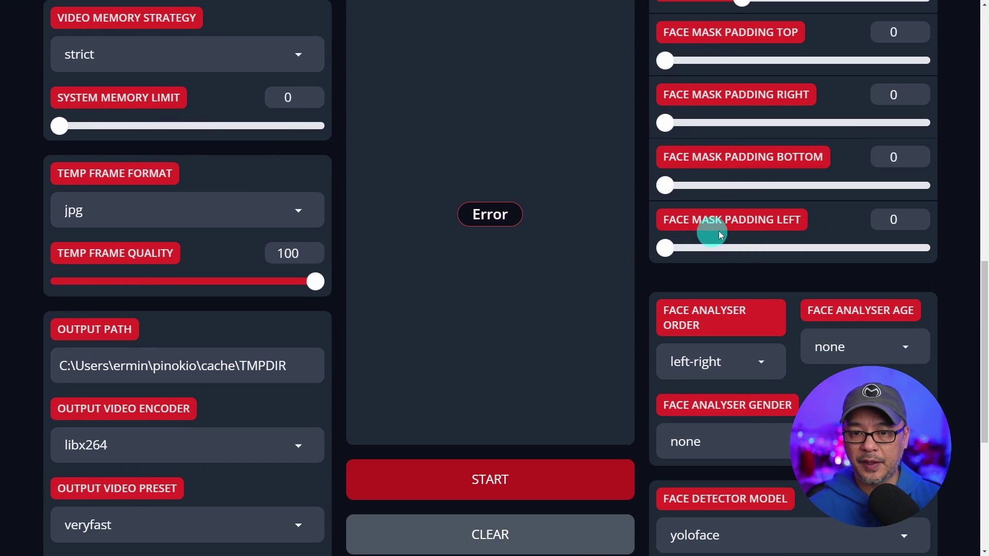
drag(691, 245, 715, 251)
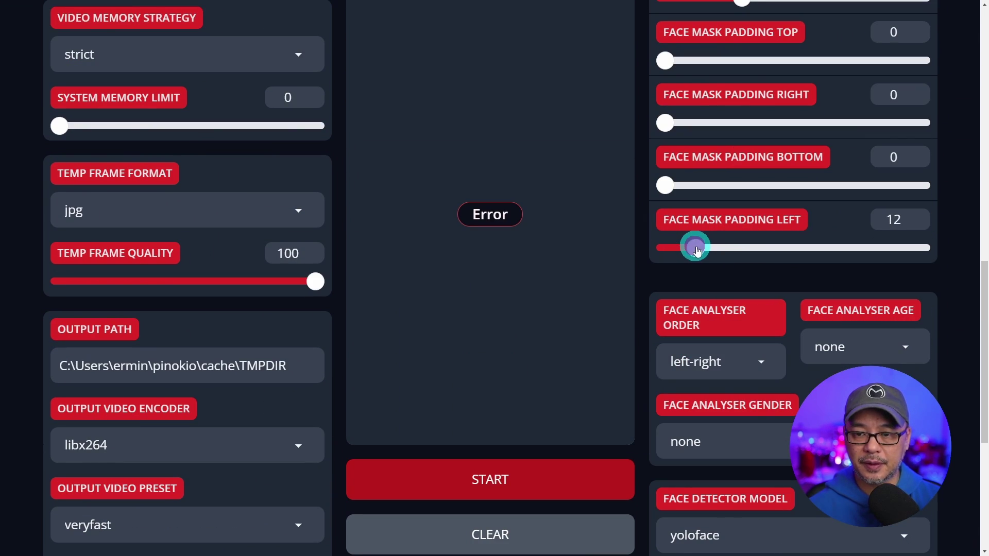
drag(546, 405, 549, 406)
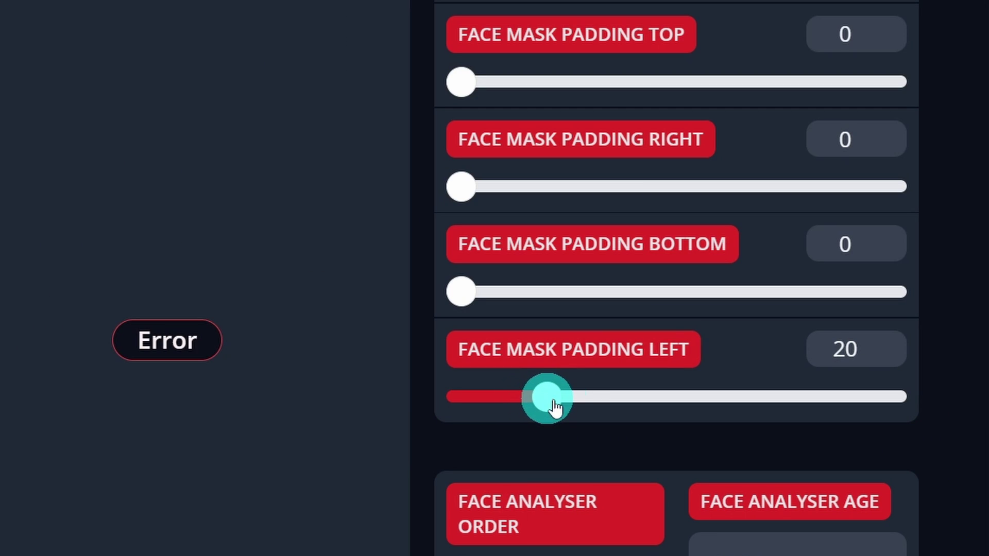
scroll(699, 403, up, 10)
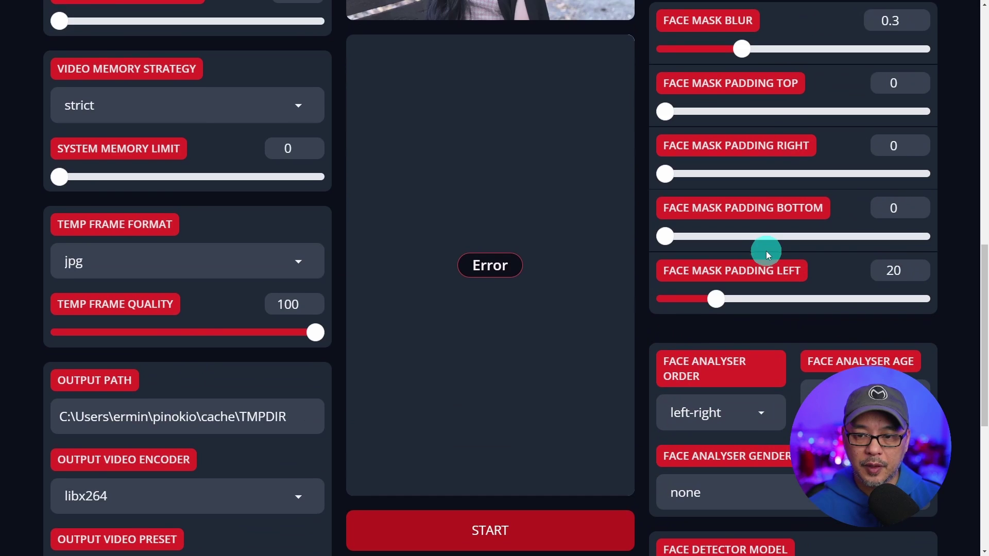
scroll(765, 251, down, 1)
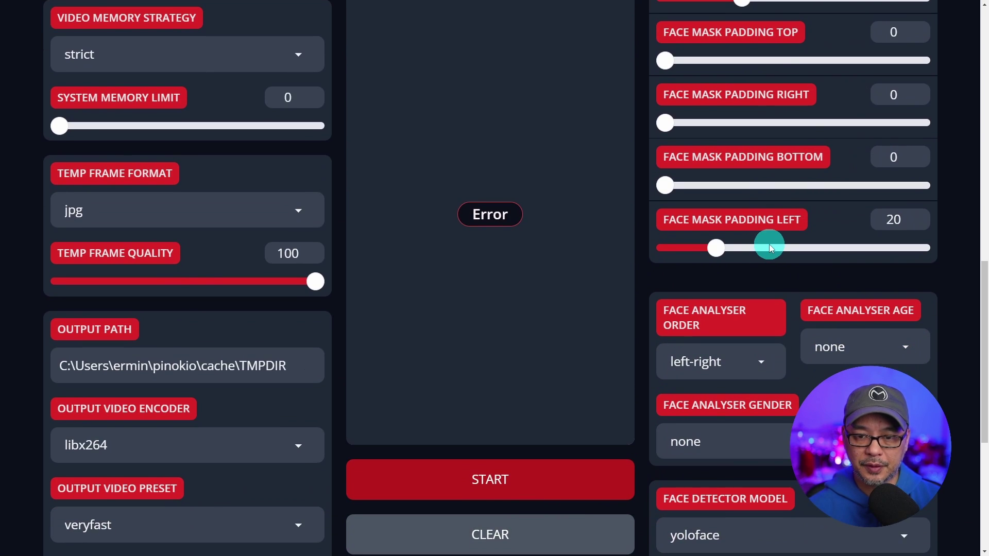
click(768, 245)
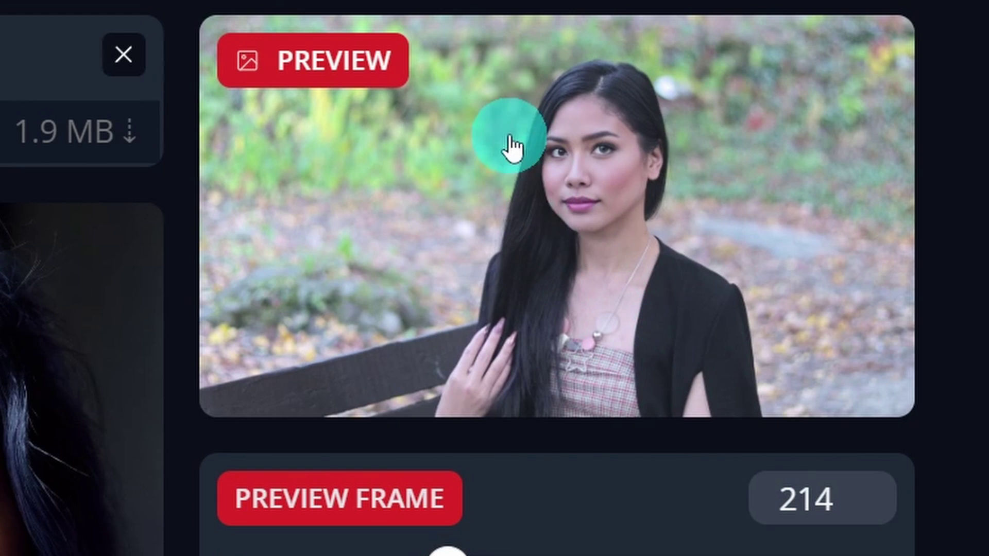
Rerun the video face swap with 40 left padding until the new output clip appears.
click(512, 375)
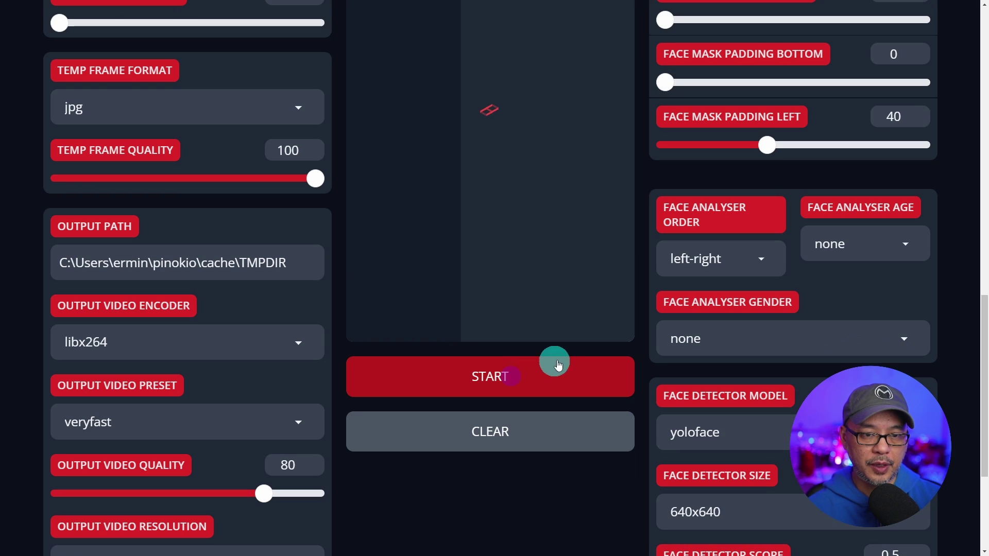
scroll(563, 360, up, 3)
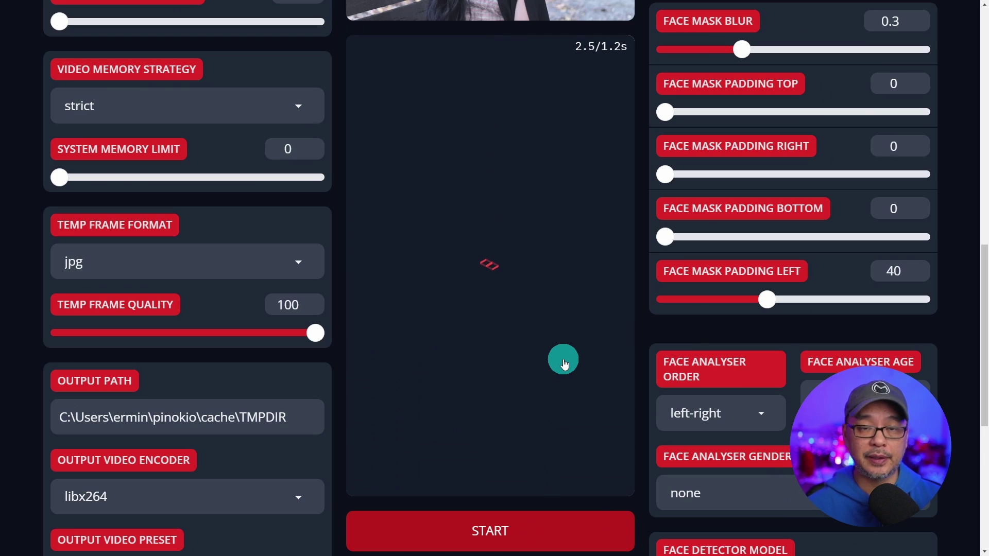
scroll(563, 360, up, 3)
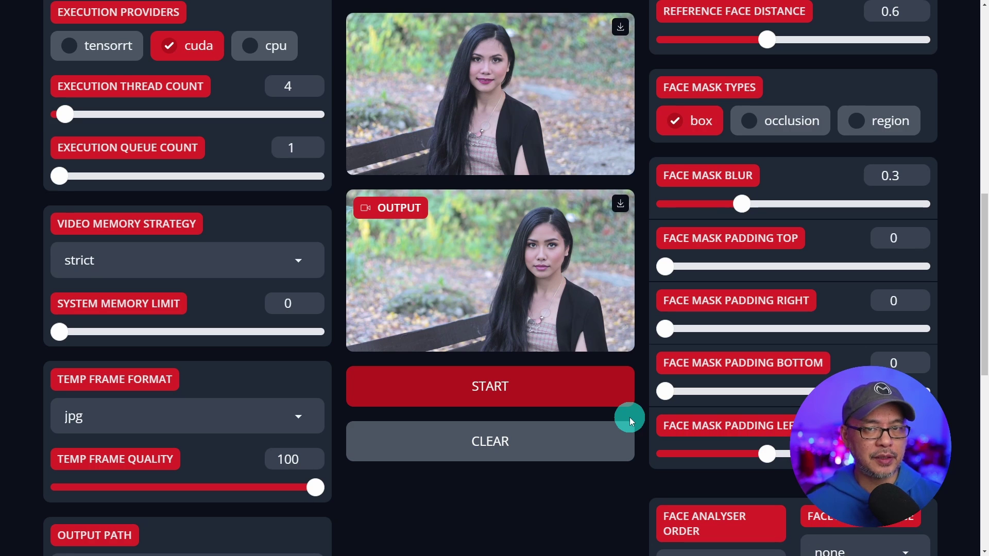